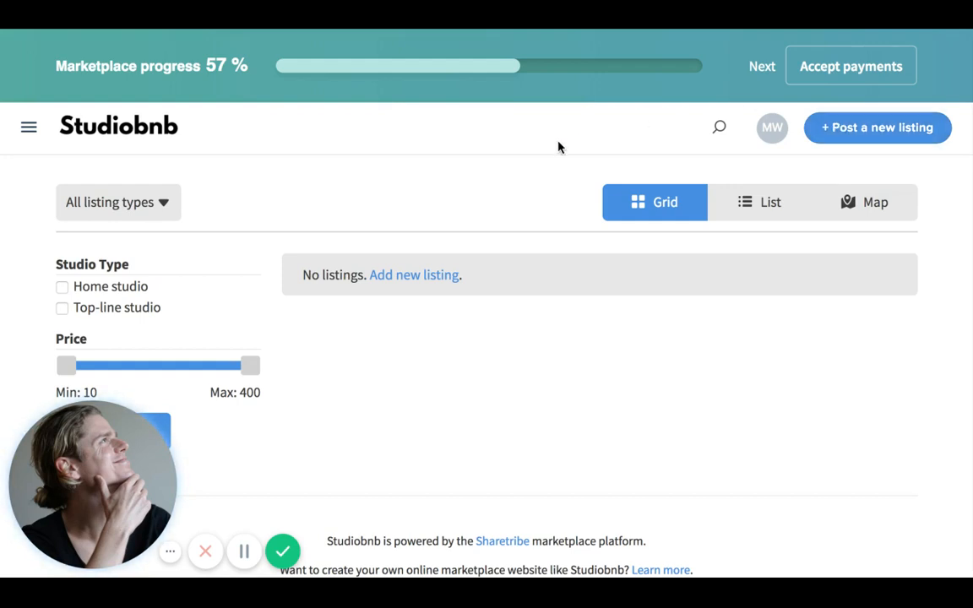
- Choose "Renting out without accepting payments" as the type of the new Music Studio listing
scroll(560, 145, "down", 1)
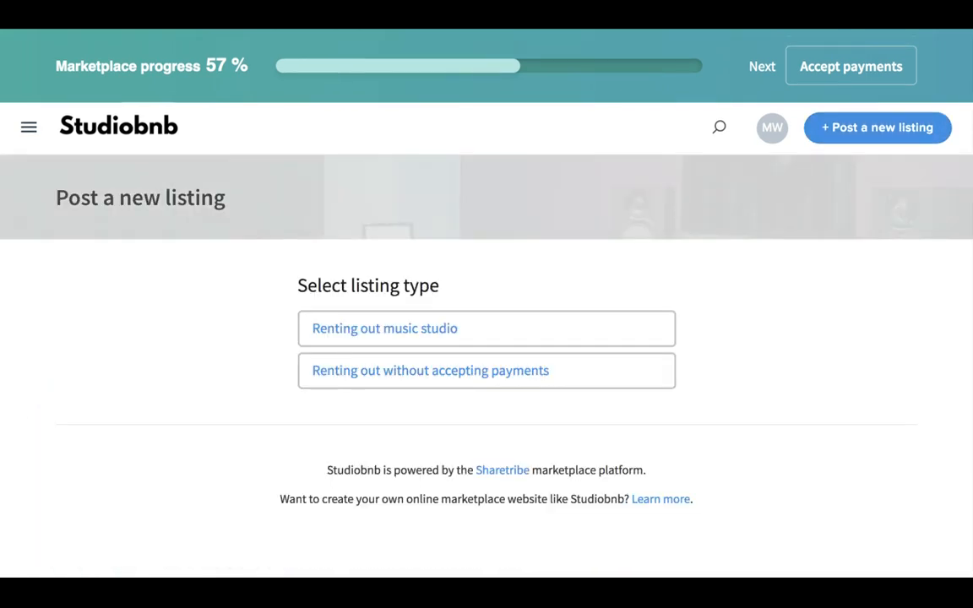
left_click(622, 384)
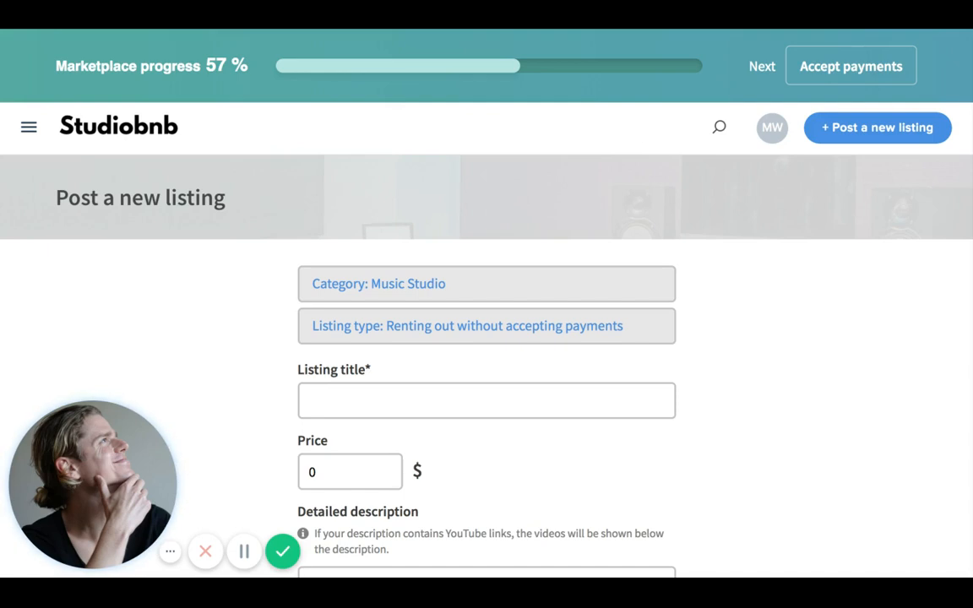
- Title the listing "See Your Studio Here!" and set its price to $50
left_click(380, 401)
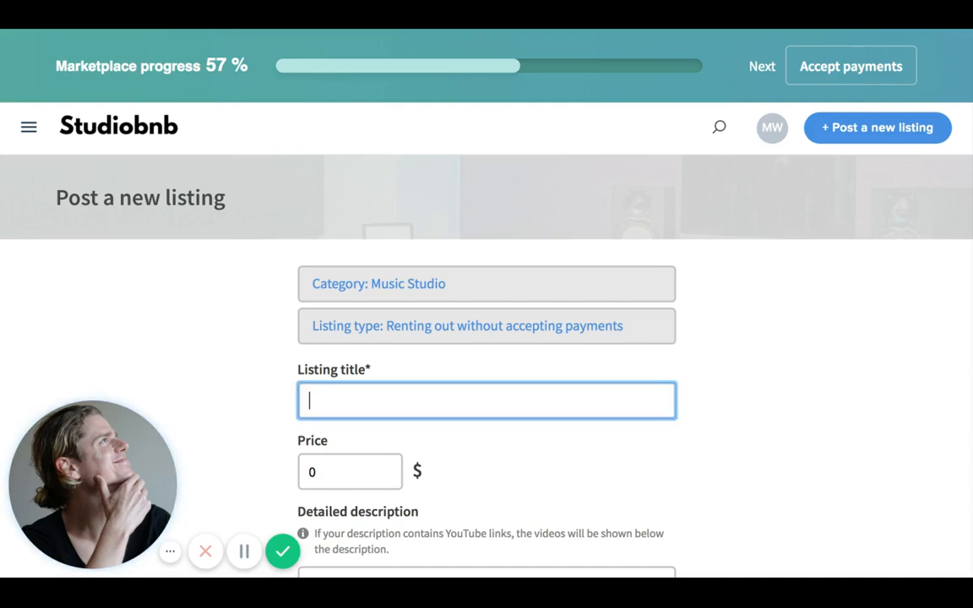
type("See Yoru")
key("BackSpace")
key("BackSpace")
key("BackSpace")
type("ur S")
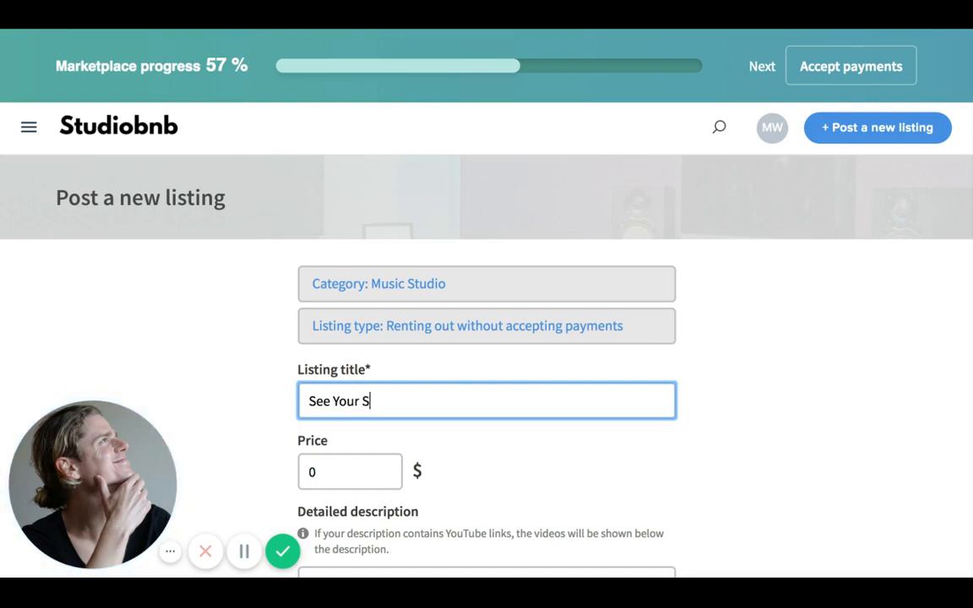
type("tudio Here!")
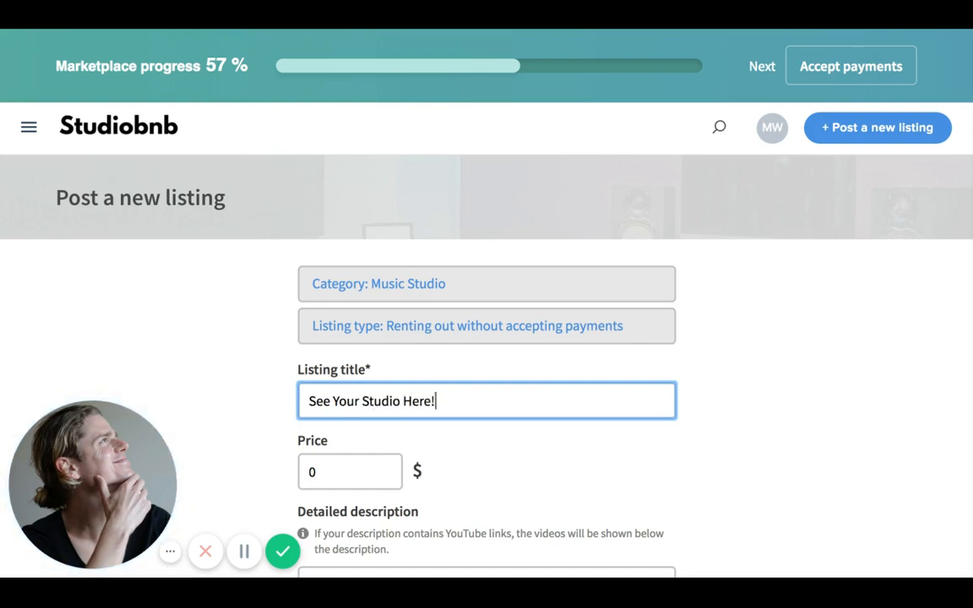
key("Tab")
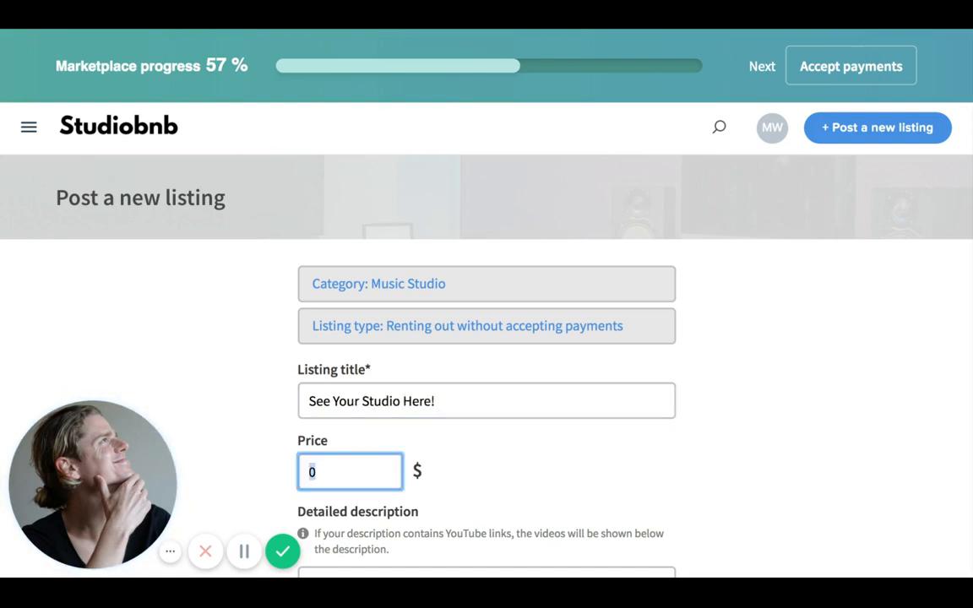
type("50")
- Begin the detailed description with the line "See your listing here!" followed by a blank line
scroll(615, 437, "down", 2)
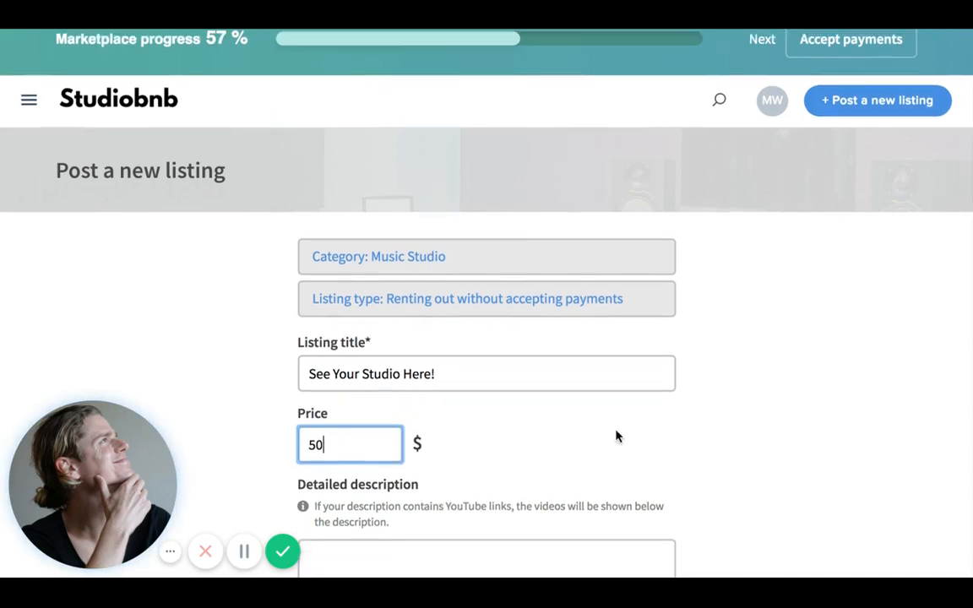
scroll(616, 435, "down", 2)
left_click(610, 465)
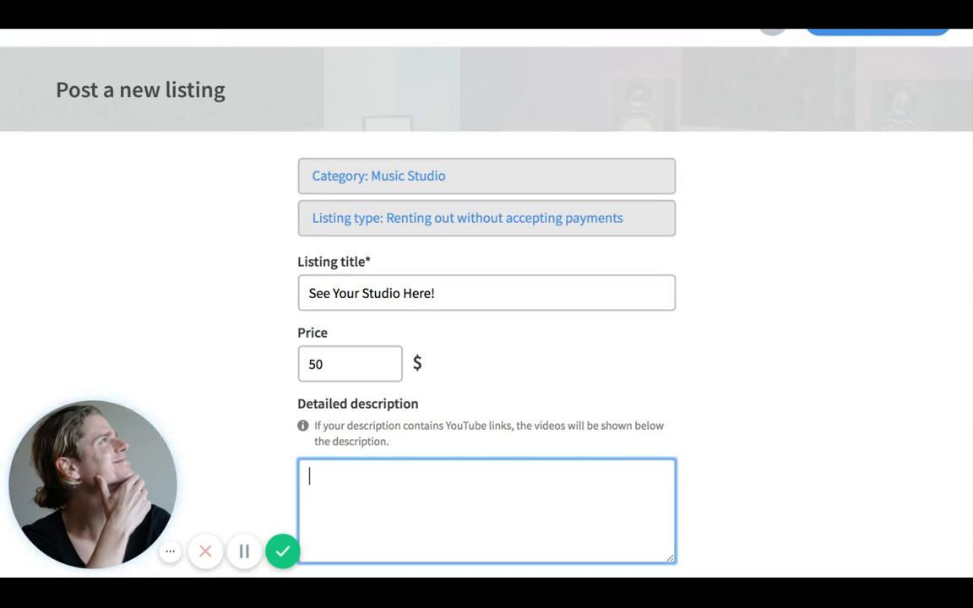
type("S")
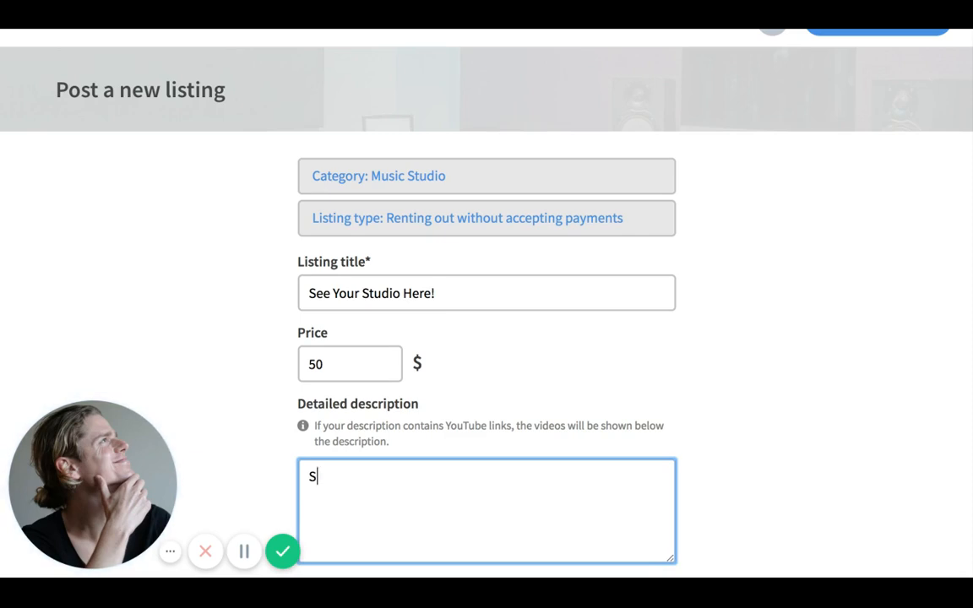
type("ee your lisitng")
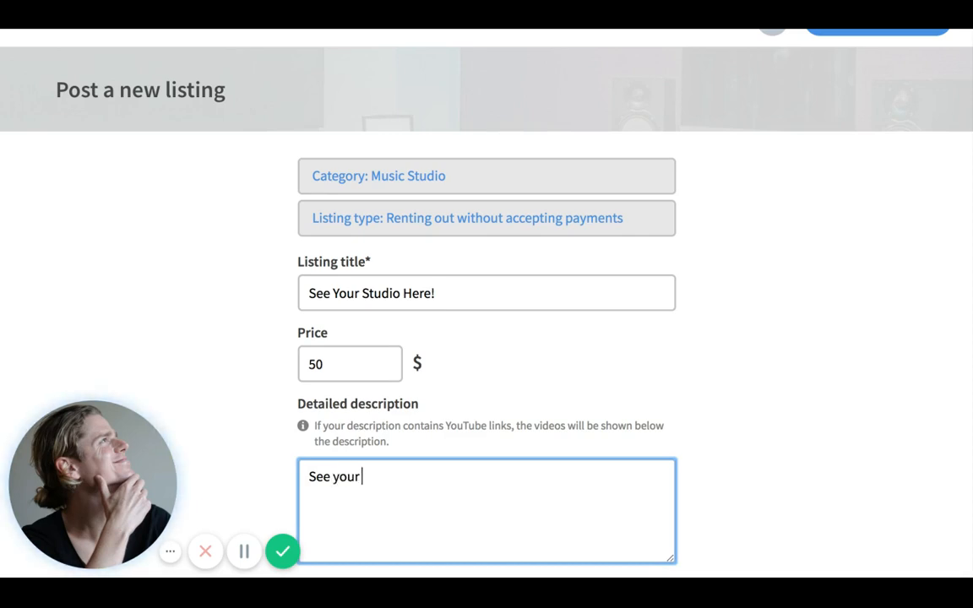
key("BackSpace")
key("BackSpace")
key("BackSpace")
key("BackSpace")
key("BackSpace")
type("ting here!")
key("Return")
key("Return")
- Add a "Tips:" heading to the description, then a blank line and empty numbered lines 1. to 3
type("T")
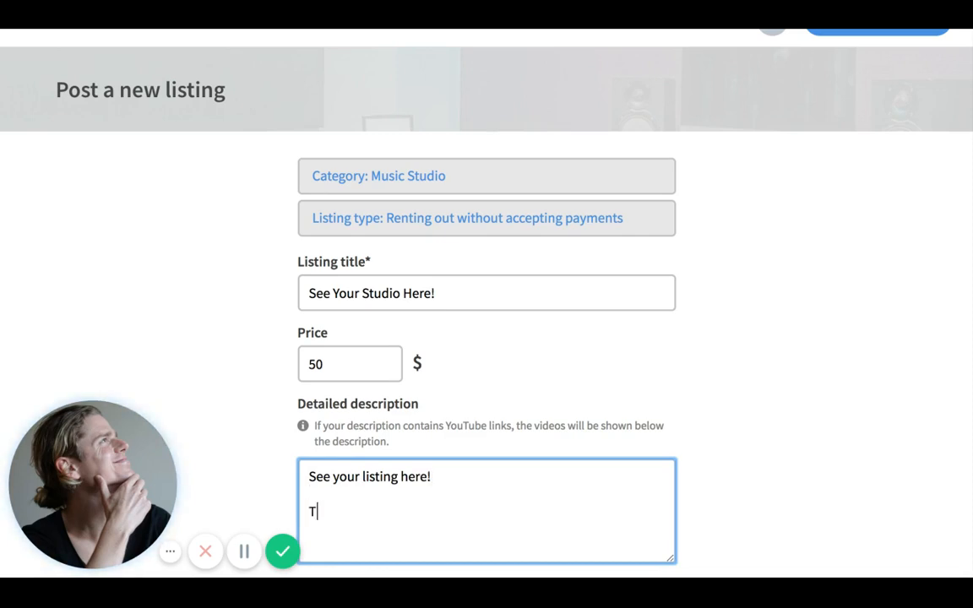
type("ips:")
key("Return")
key("Return")
type("1.")
key("Return")
type("2.")
key("Return")
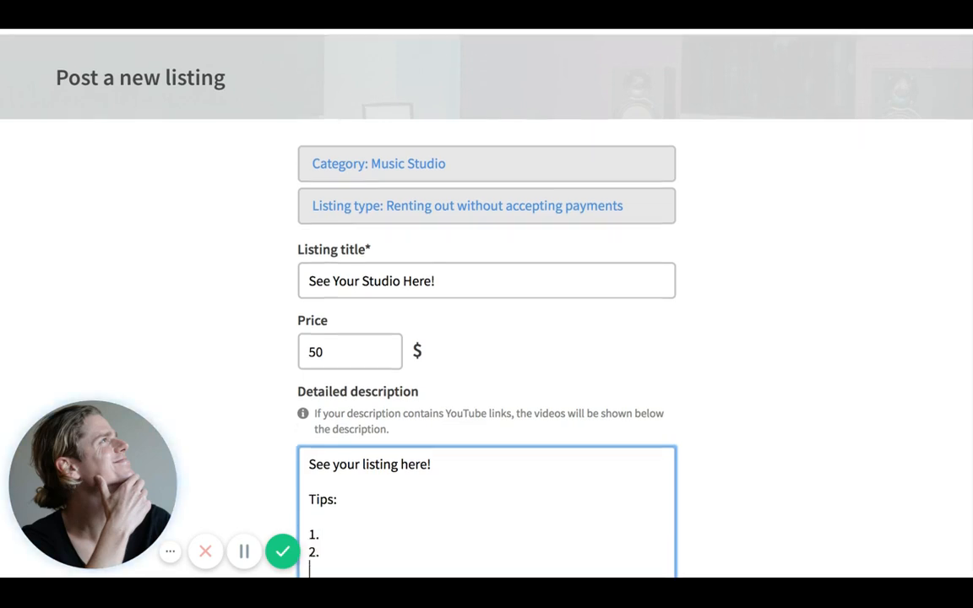
type("3.")
- Mark the studio type as both Home studio and Top-line studio
scroll(486, 338, "down", 2)
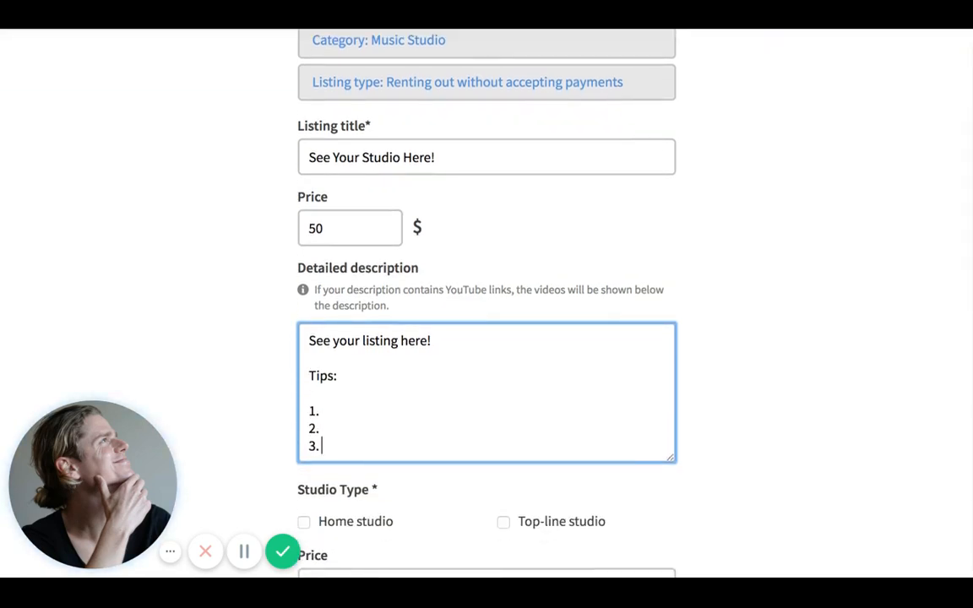
scroll(487, 338, "down", 1)
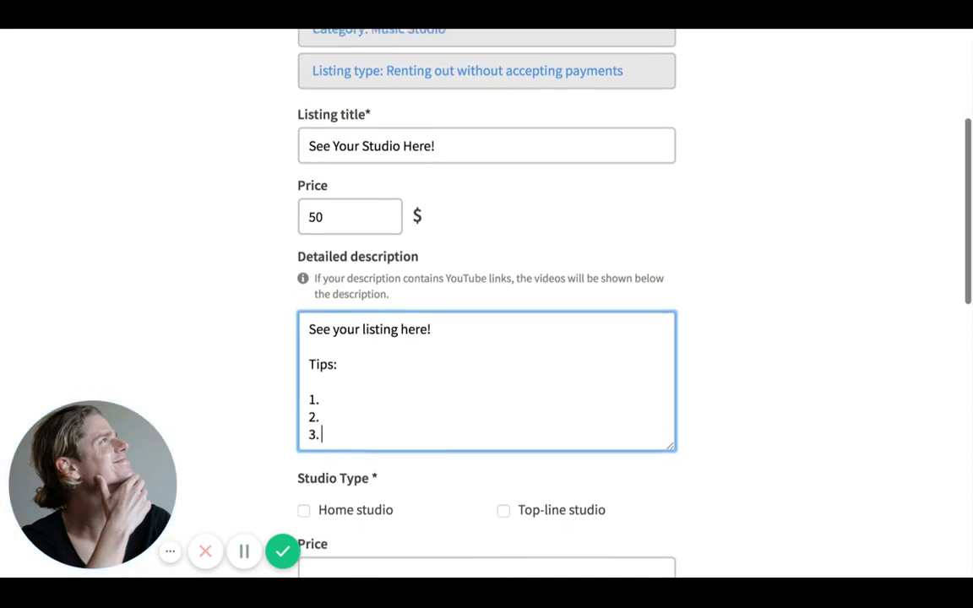
scroll(555, 418, "down", 1)
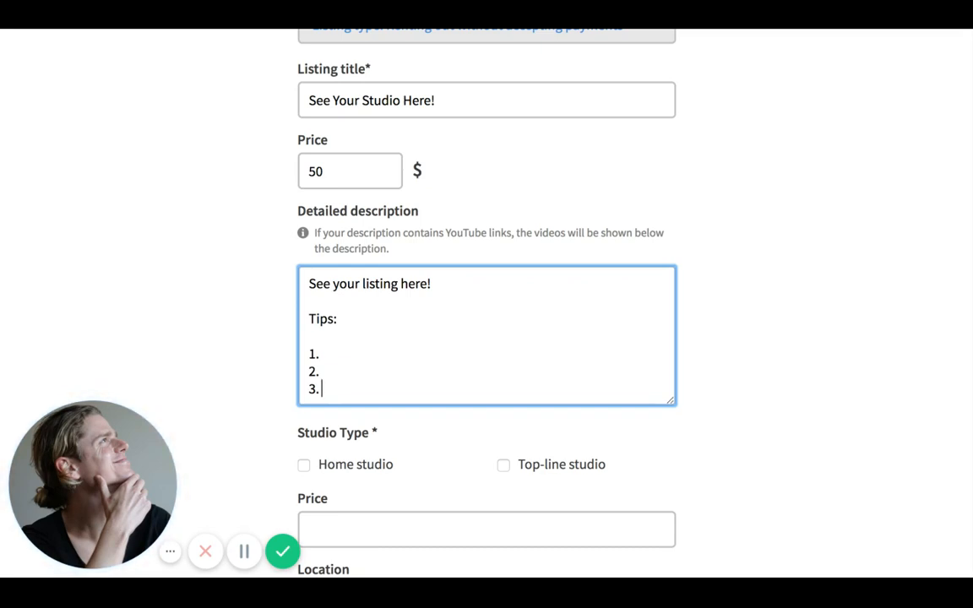
left_click(347, 473)
left_click(347, 469)
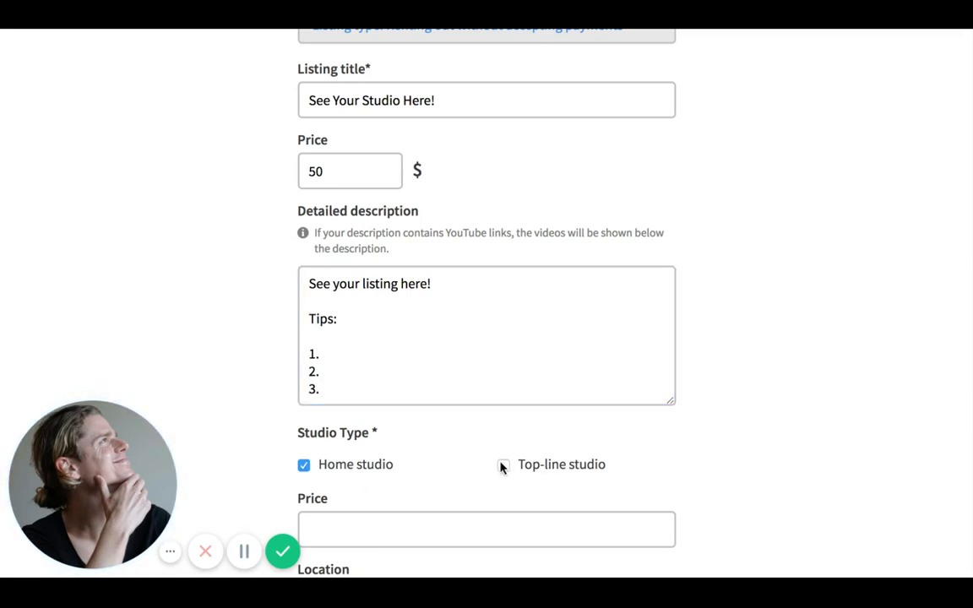
left_click(505, 465)
- Set the listing's location to Santa Monica, CA, leaving the additional price field empty
scroll(510, 465, "down", 1)
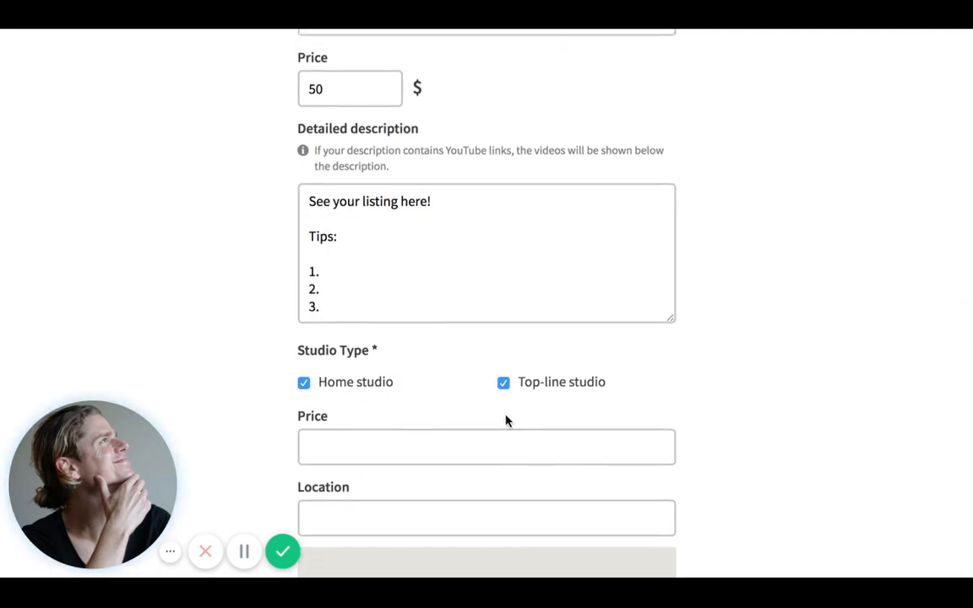
left_click(506, 450)
scroll(506, 449, "down", 1)
left_click(506, 463)
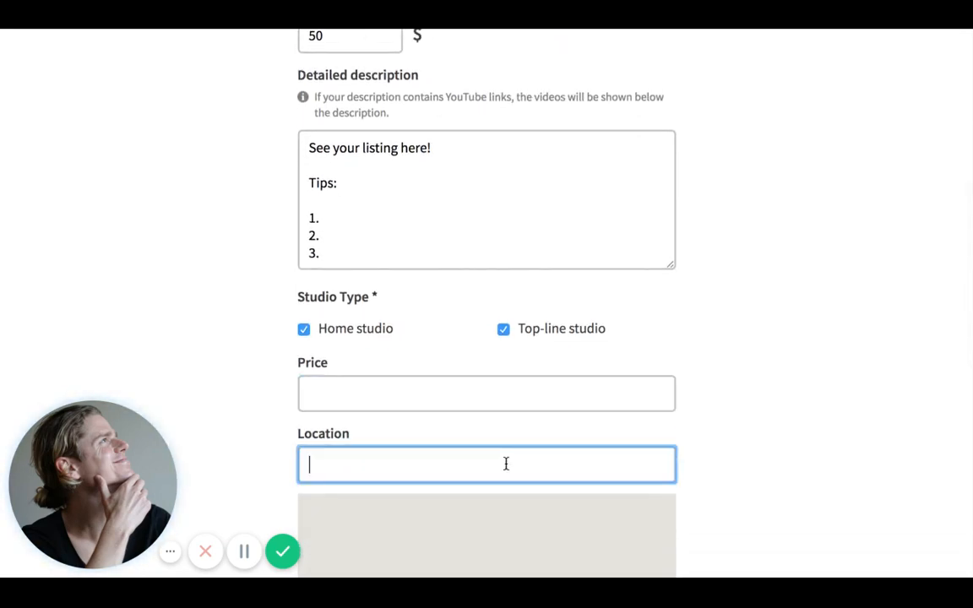
type("Santa Monica, CA")
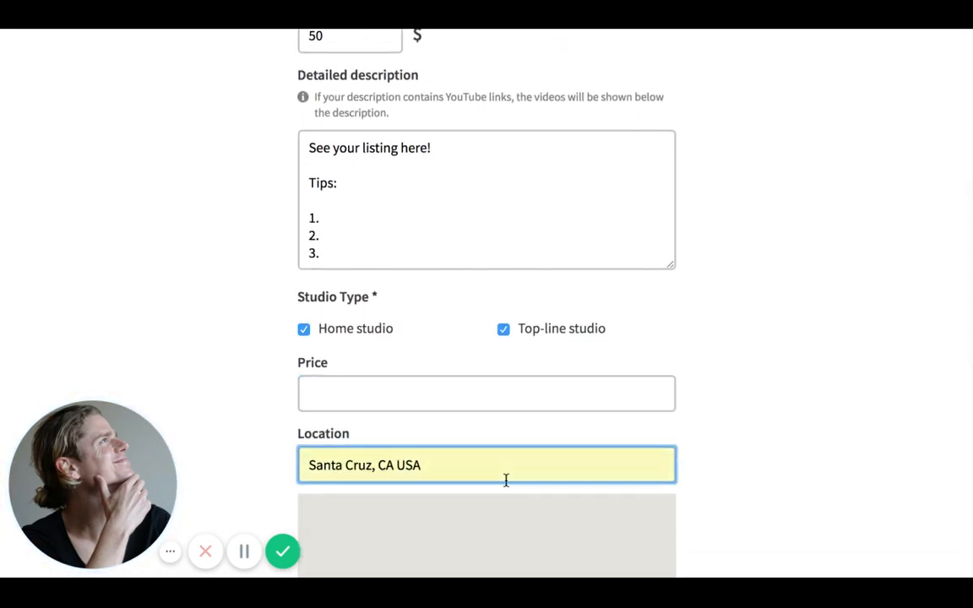
left_click(506, 502)
- Post the finished listing and postpone the online payments setup
scroll(723, 436, "down", 4)
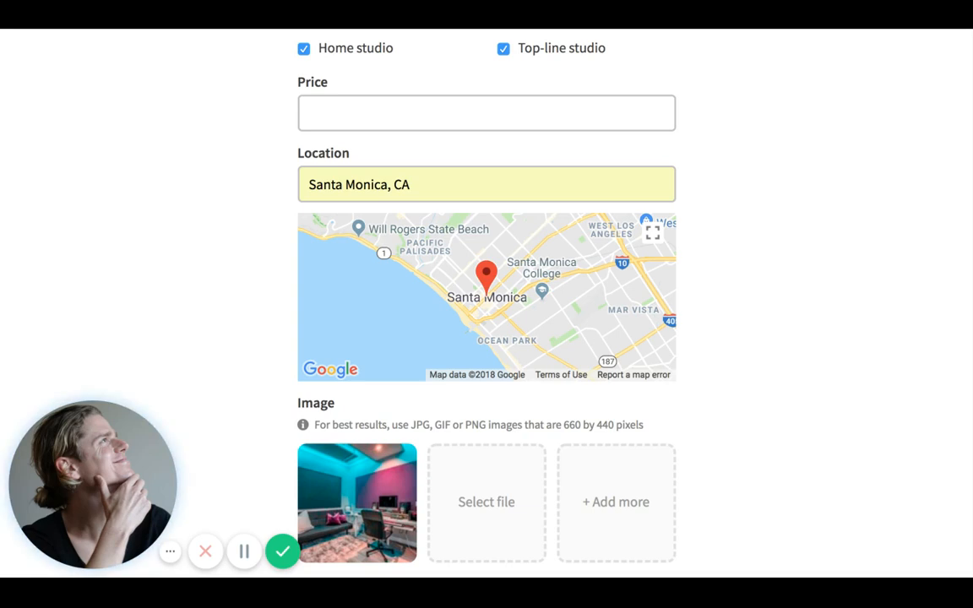
scroll(724, 399, "down", 2)
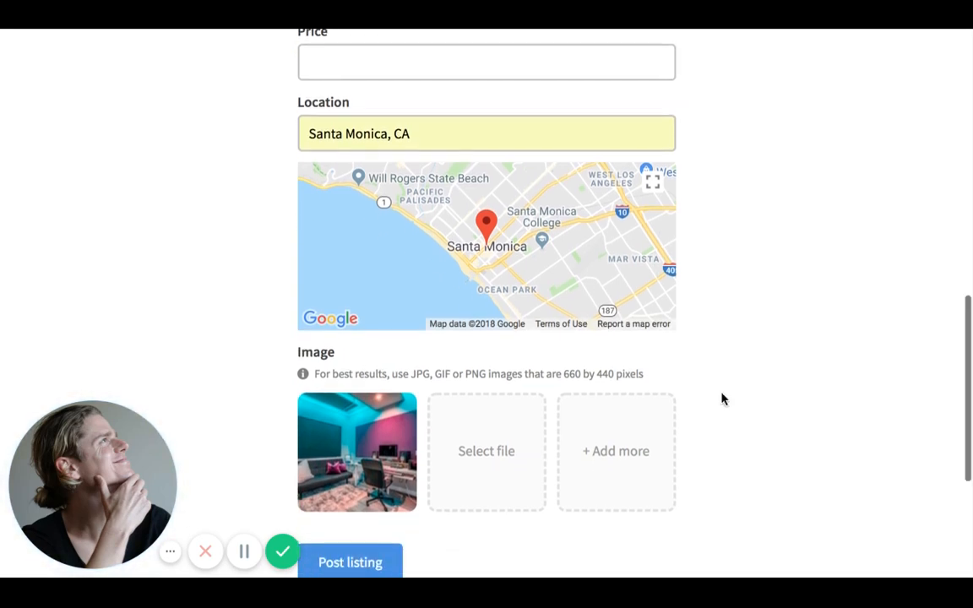
scroll(724, 399, "down", 3)
left_click(343, 447)
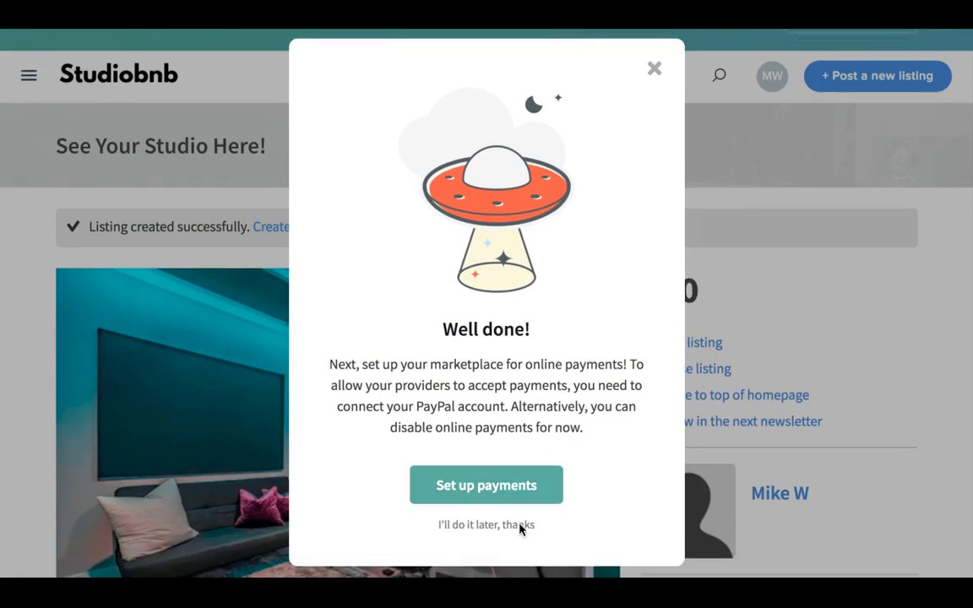
left_click(520, 525)
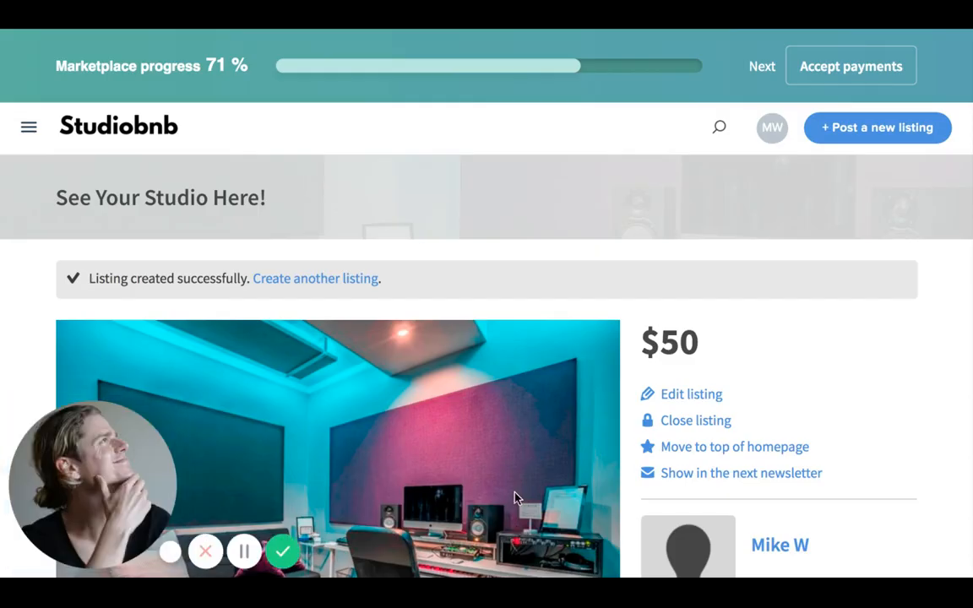
- Review the published listing page, including its management options, photo, map, description and studio types
scroll(517, 499, "down", 2)
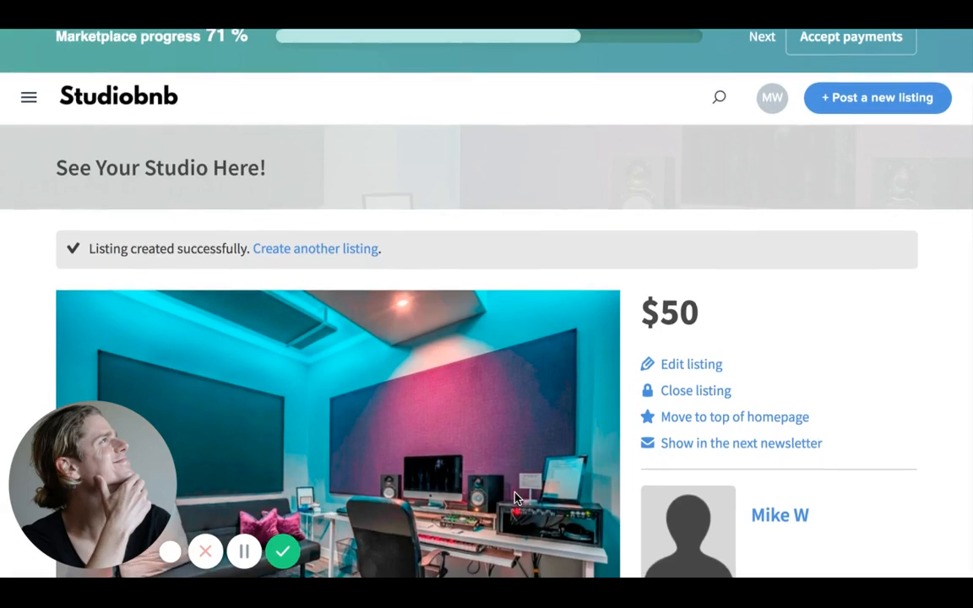
scroll(499, 425, "down", 1)
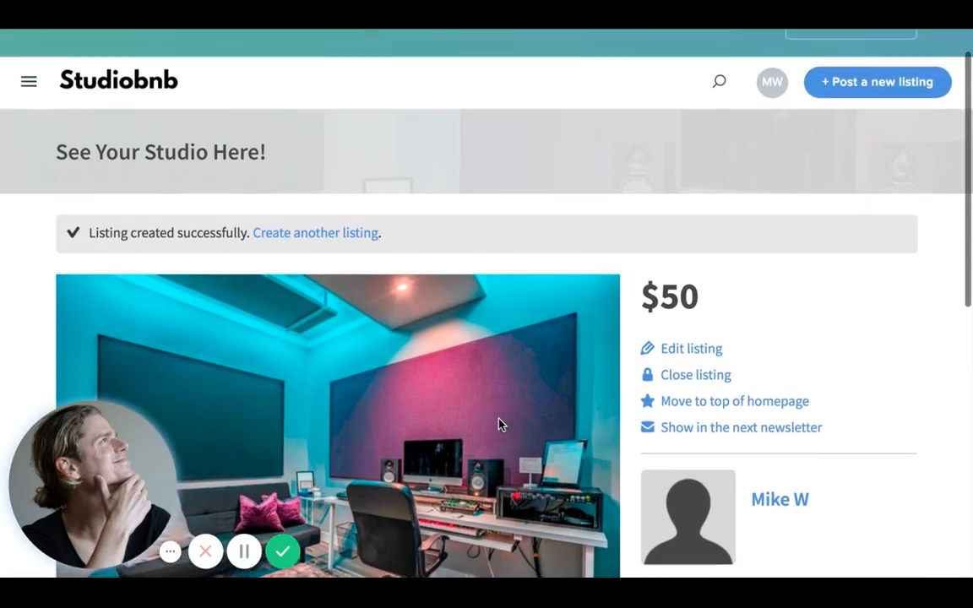
scroll(651, 322, "down", 1)
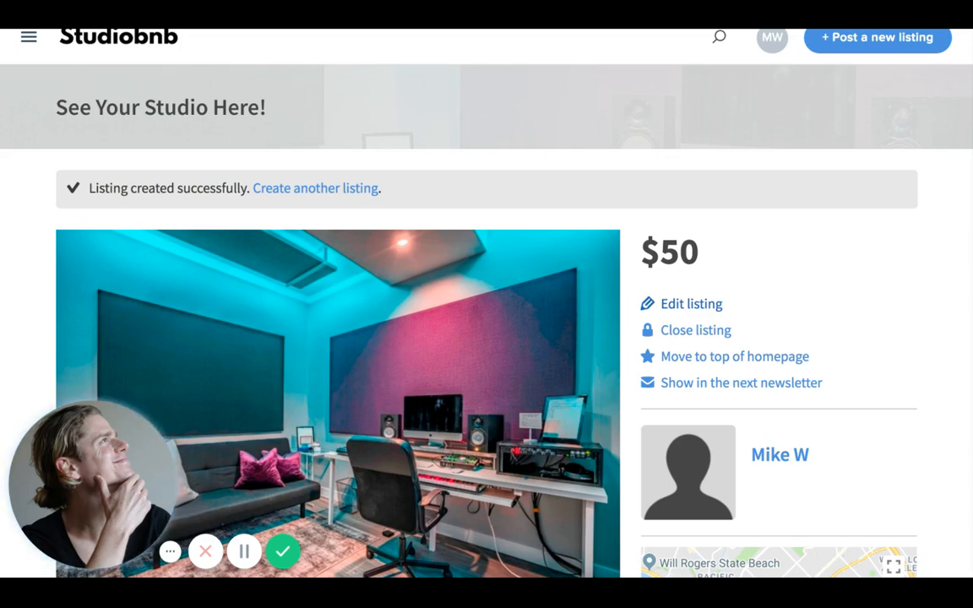
left_click(674, 334)
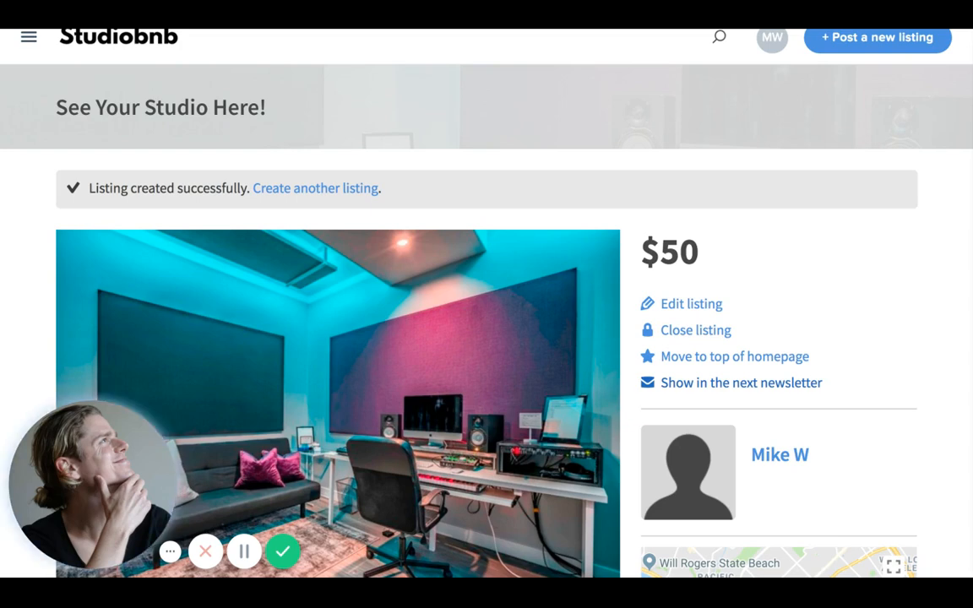
scroll(486, 338, "down", 2)
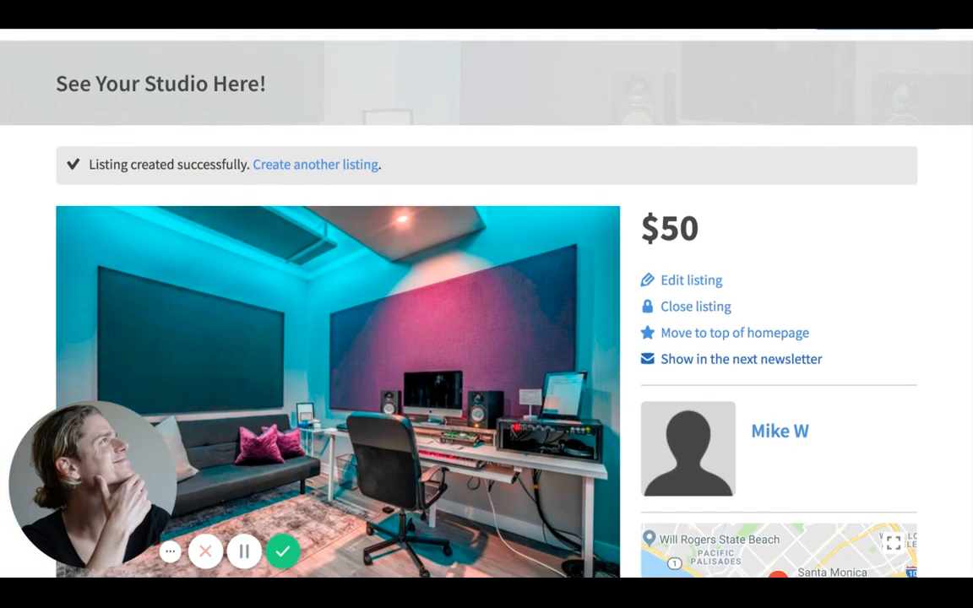
scroll(665, 289, "down", 3)
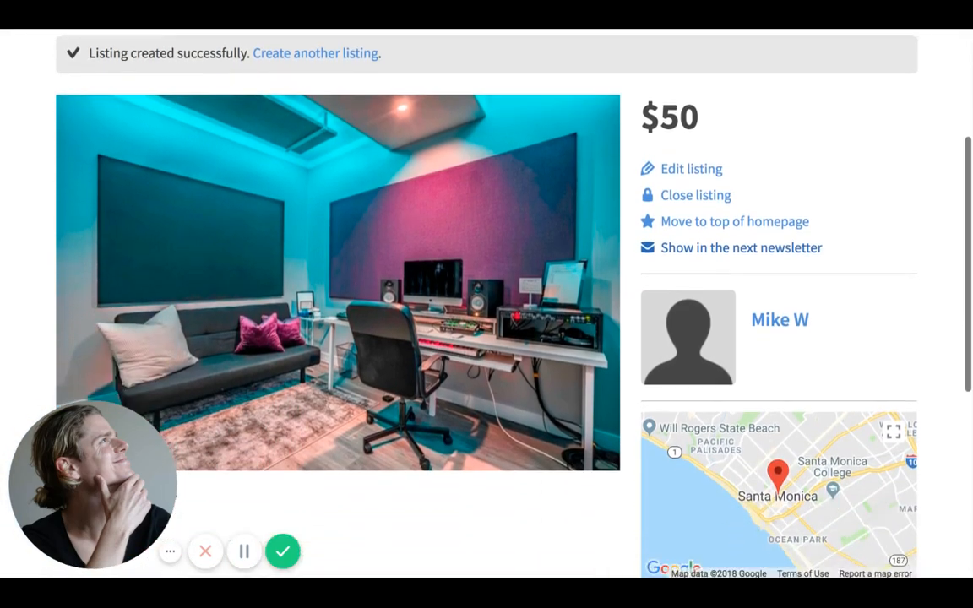
scroll(665, 289, "down", 8)
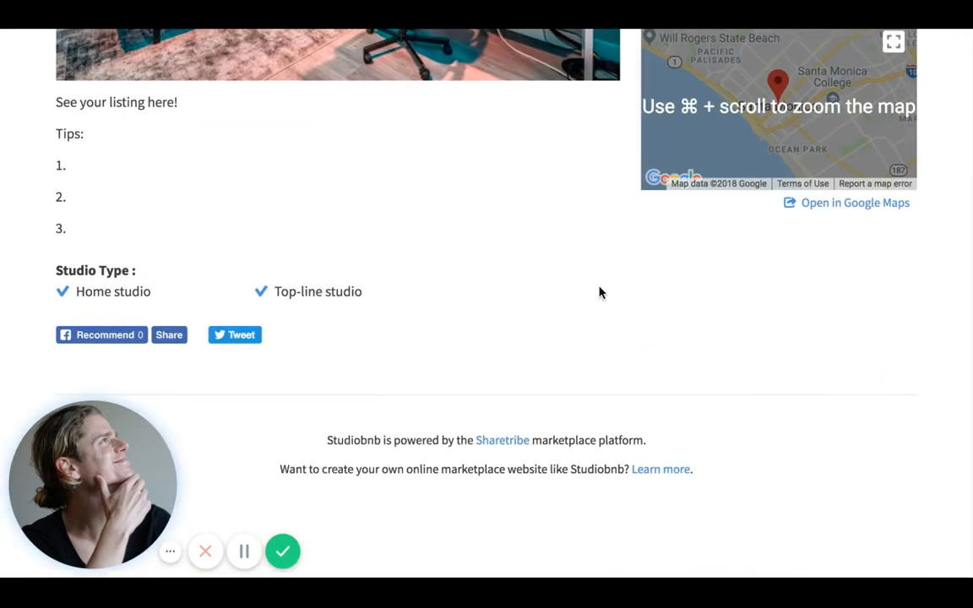
scroll(598, 294, "up", 10)
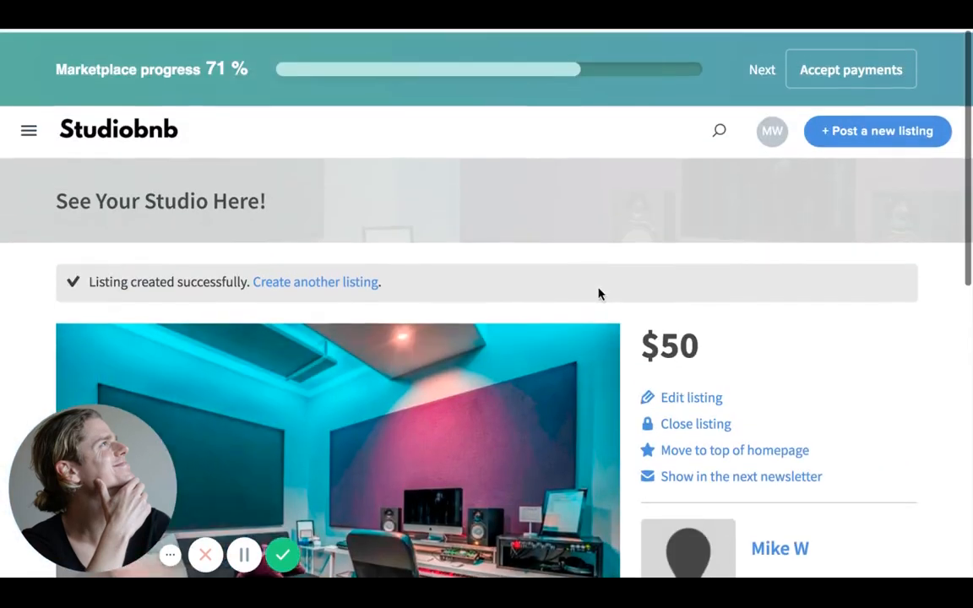
- Go to the marketplace home page and examine how the new listing appears in the grid
left_click(25, 129)
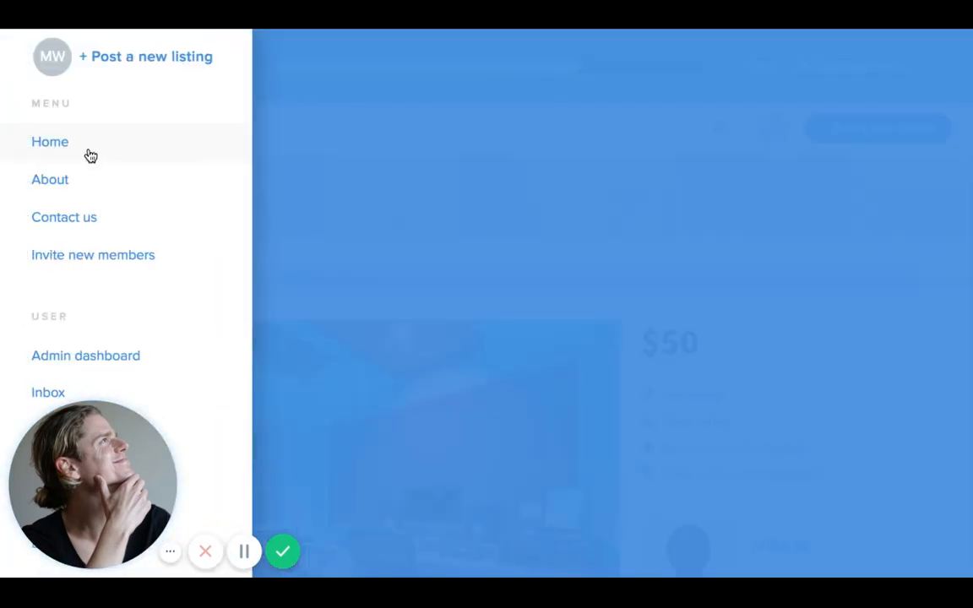
left_click(88, 157)
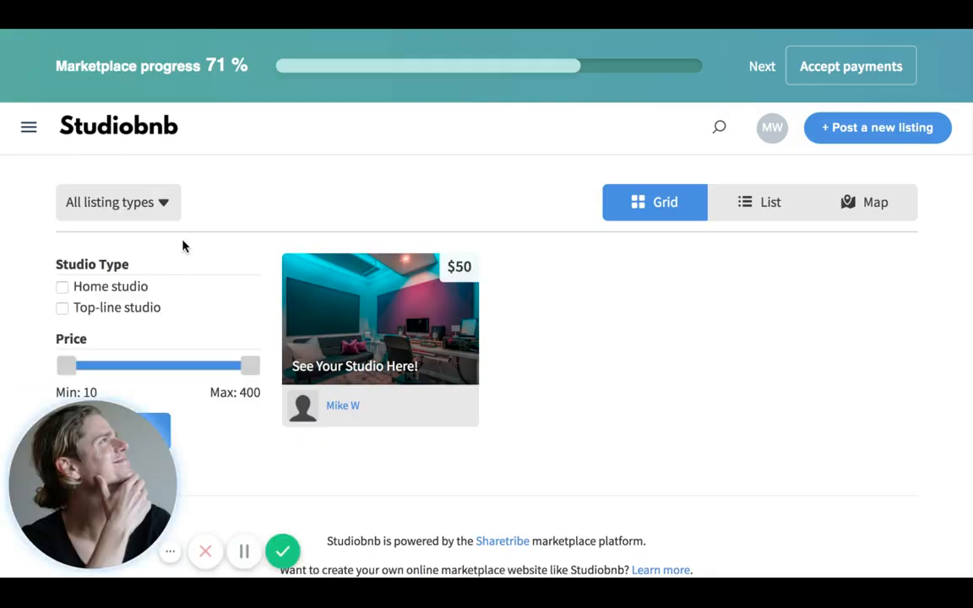
scroll(184, 245, "down", 1)
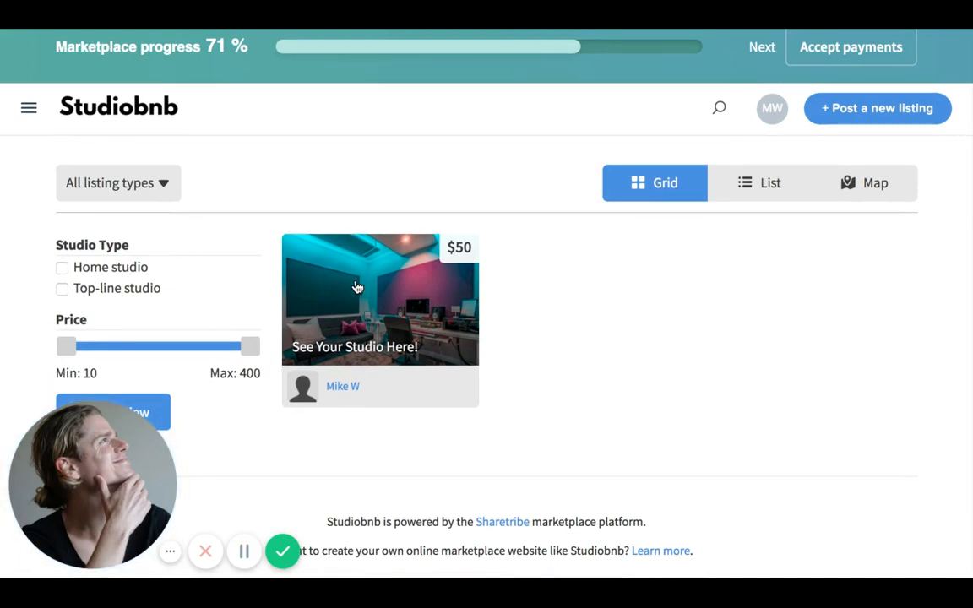
scroll(378, 330, "down", 1)
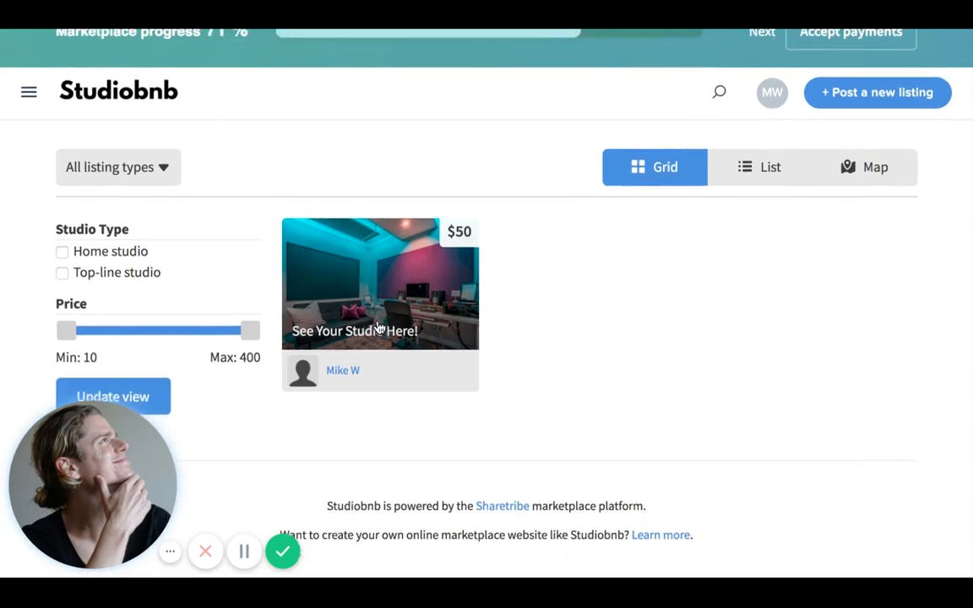
- Look over the marketplace home page with the new listing and open the admin dashboard
scroll(377, 329, "down", 1)
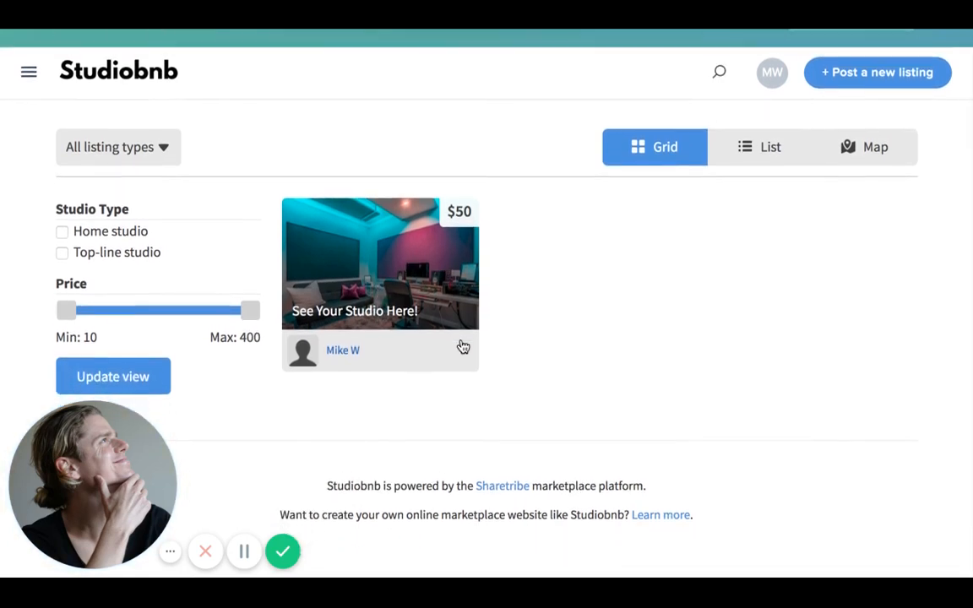
scroll(463, 348, "down", 2)
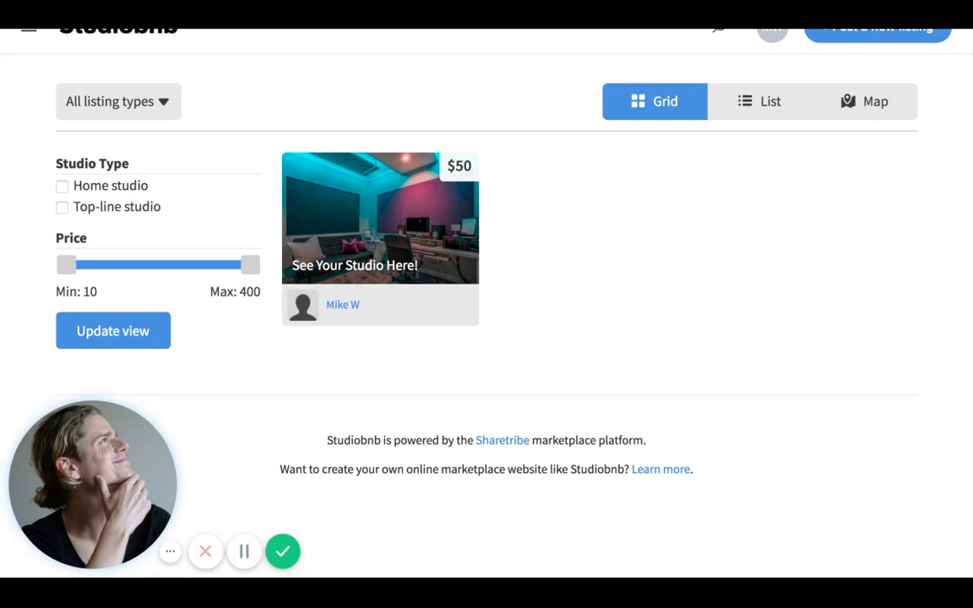
scroll(486, 305, "up", 2)
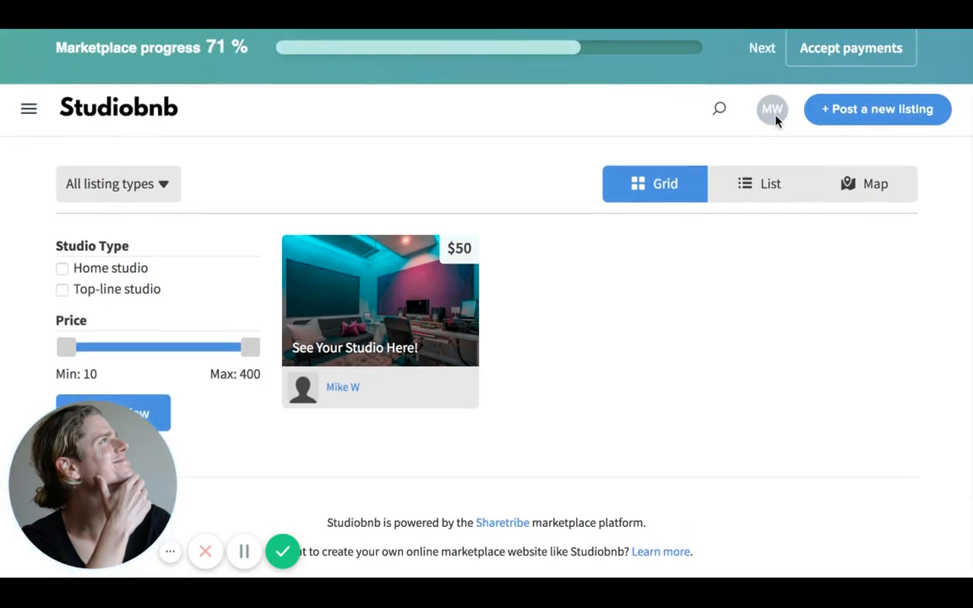
left_click(771, 114)
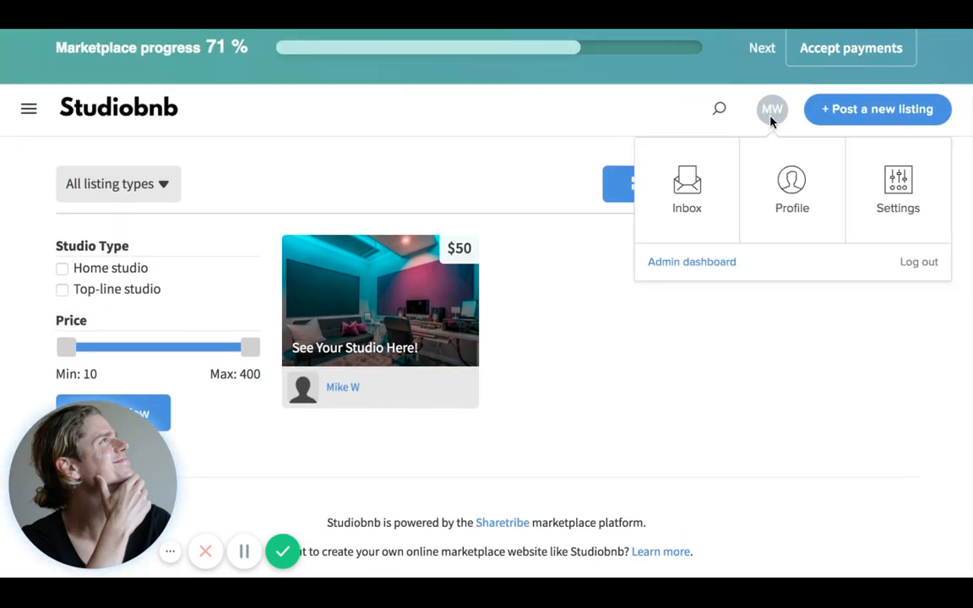
left_click(690, 263)
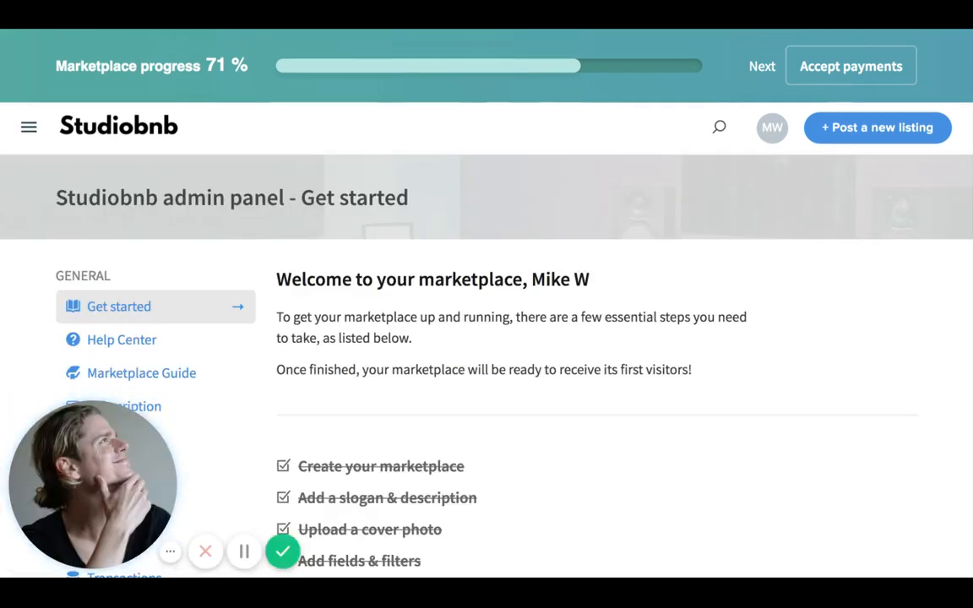
- Examine the admin panel's Get started checklist and its General and Manage options, including emailing users and inviting new users
scroll(486, 338, "down", 1)
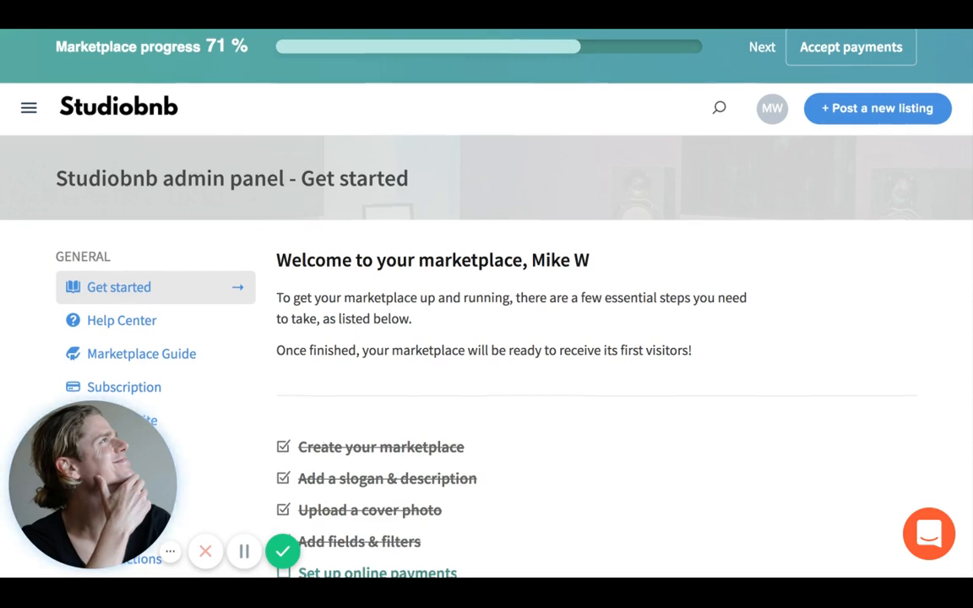
scroll(438, 304, "down", 2)
scroll(181, 152, "down", 4)
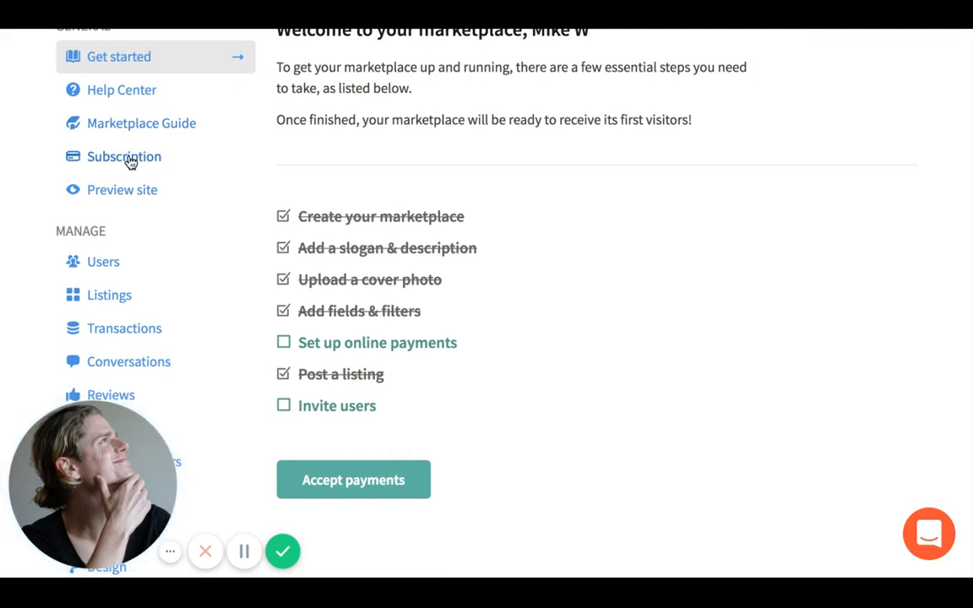
scroll(135, 162, "down", 1)
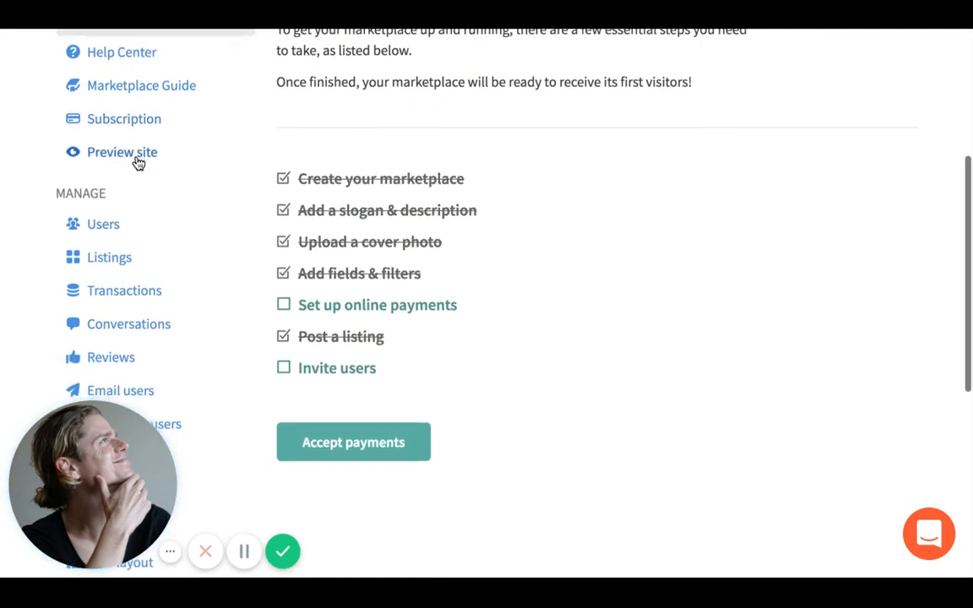
scroll(126, 115, "down", 2)
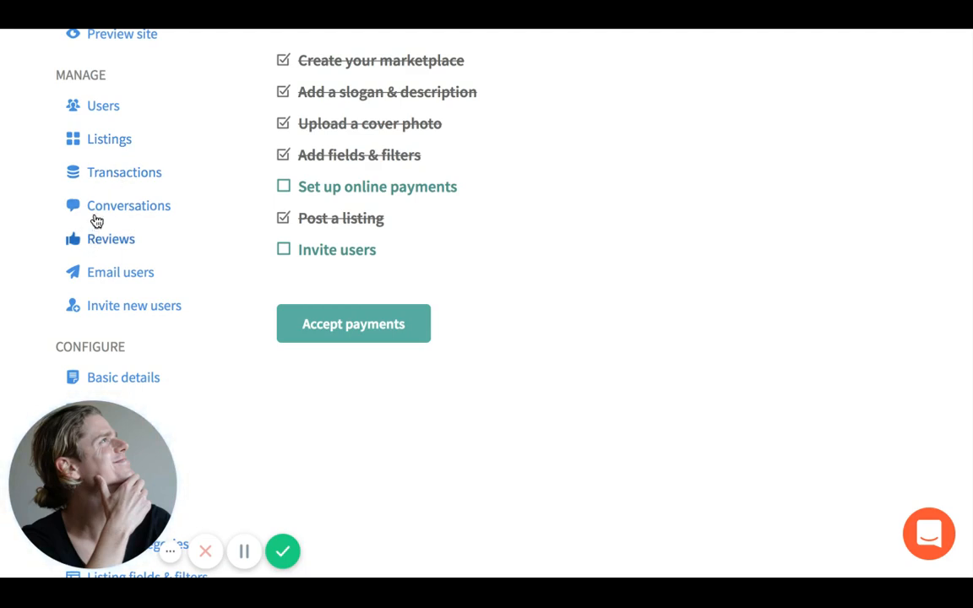
scroll(120, 254, "down", 1)
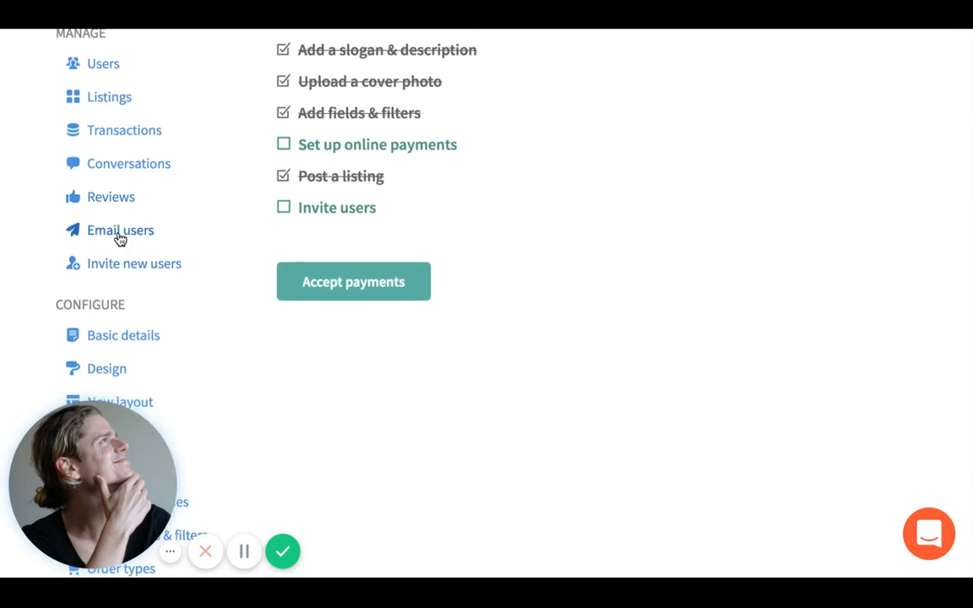
left_click(120, 237)
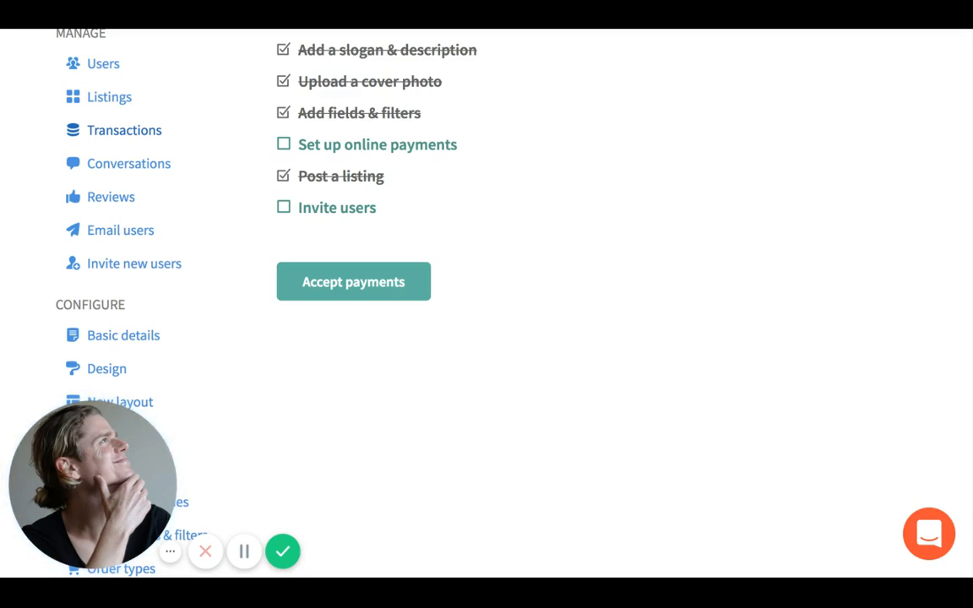
scroll(115, 262, "down", 1)
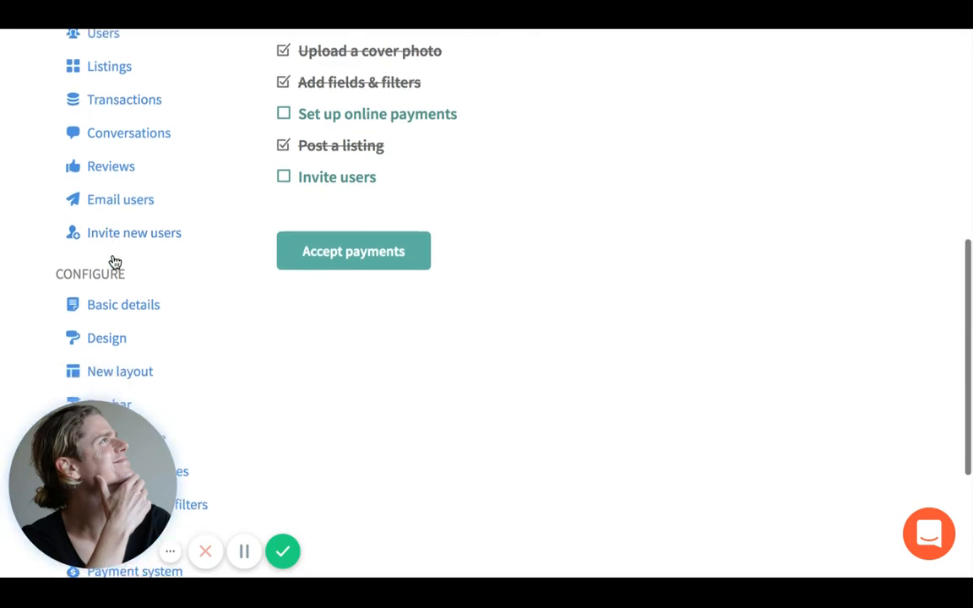
scroll(115, 262, "down", 2)
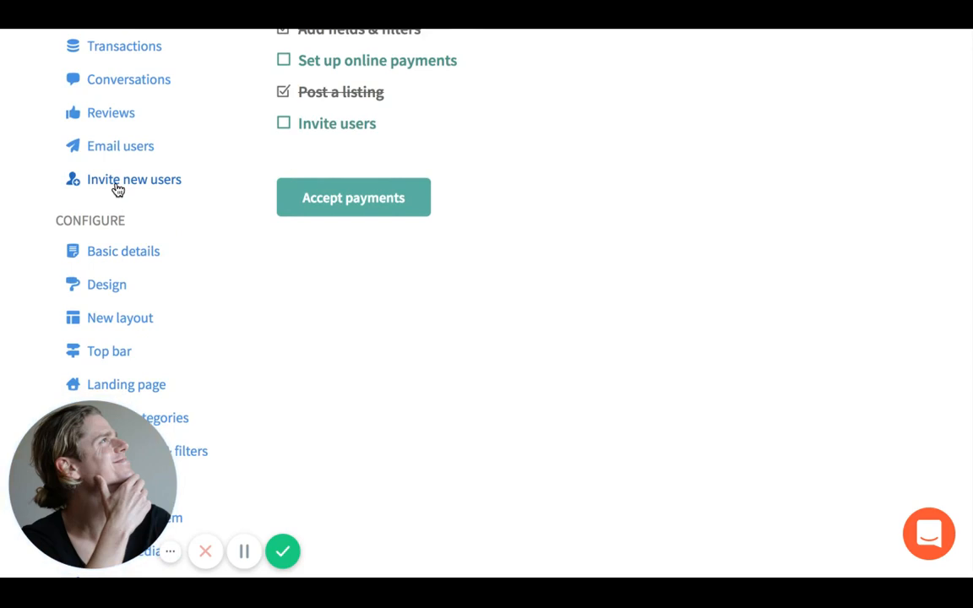
left_click(117, 189)
scroll(124, 173, "down", 1)
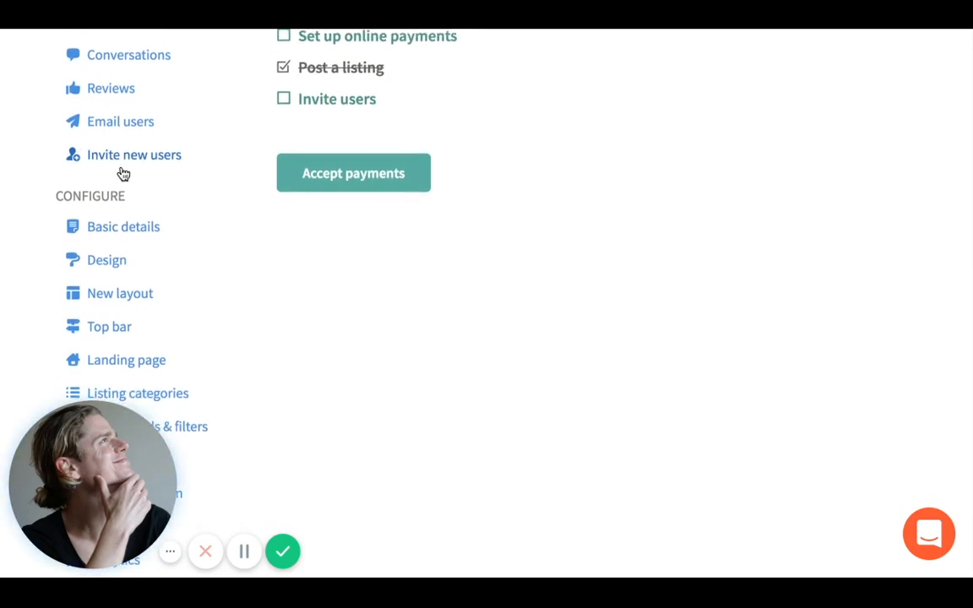
- Review the admin panel's Configure options, from basic details and design to order types and payment system
scroll(124, 173, "down", 5)
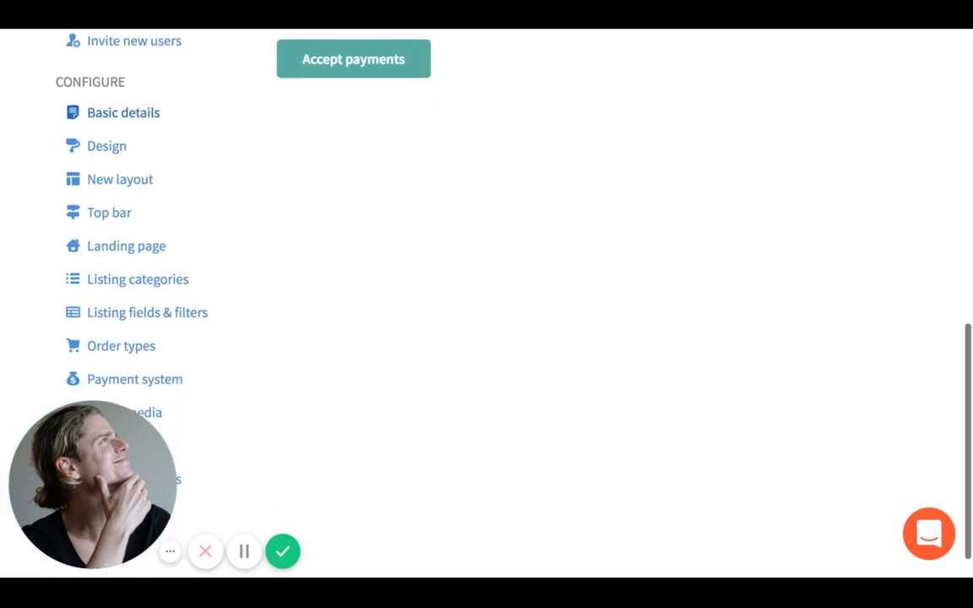
scroll(123, 173, "down", 2)
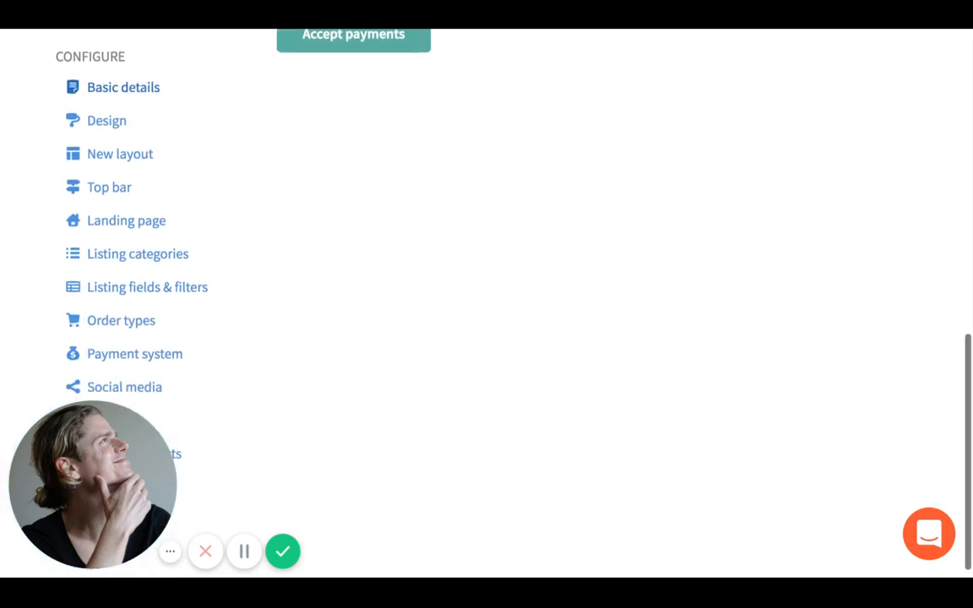
left_click(134, 318)
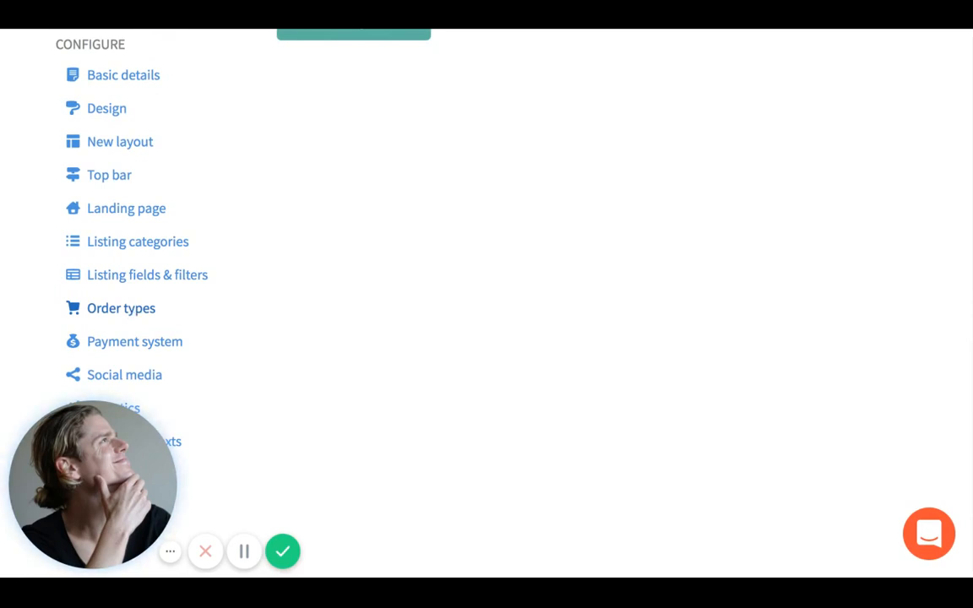